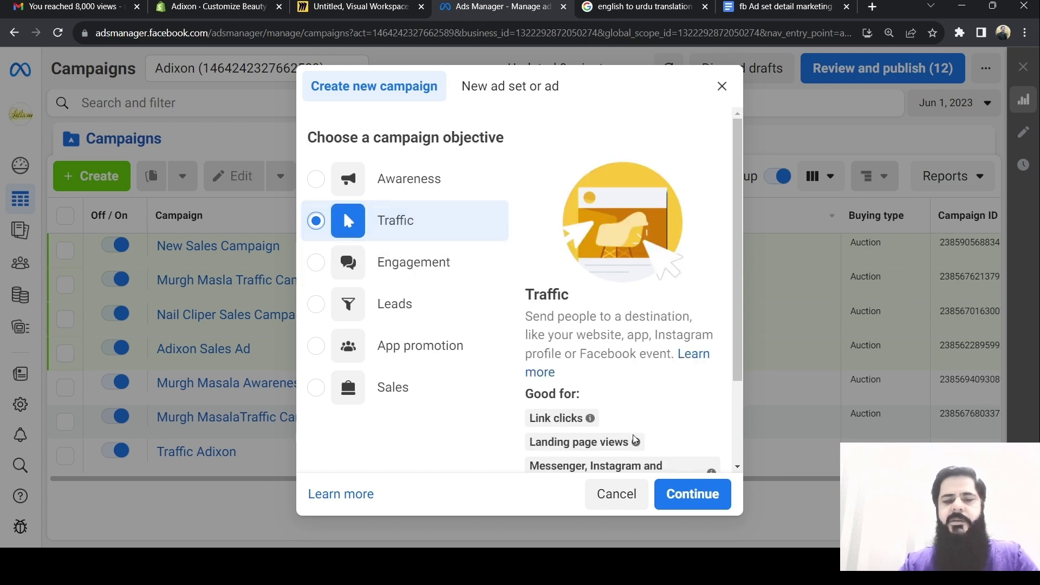
Continue with the Traffic objective to create the campaign and go to the audience controls of its ad set
left_click(692, 494)
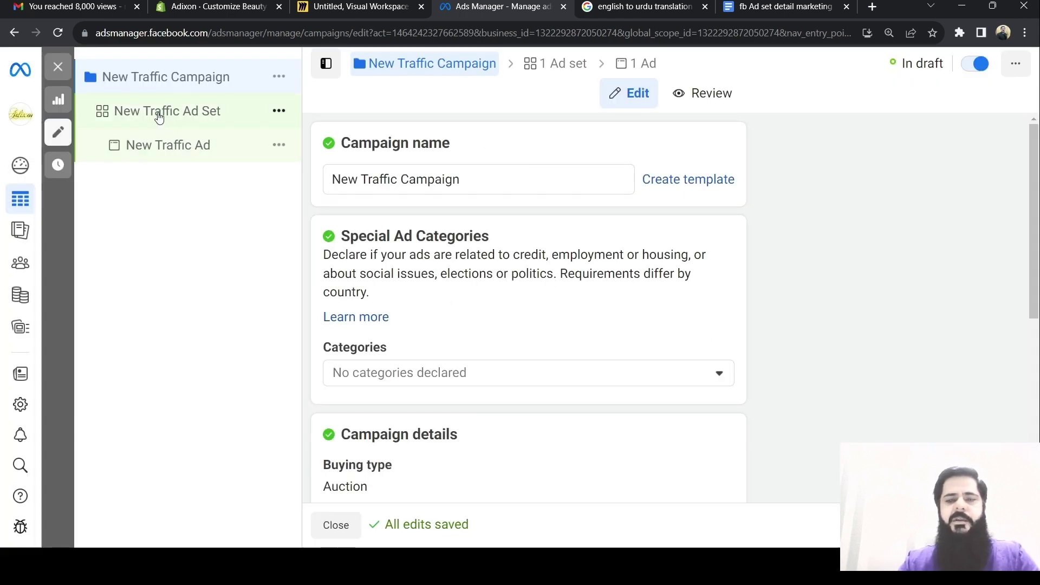
scroll(373, 279, "down", 8)
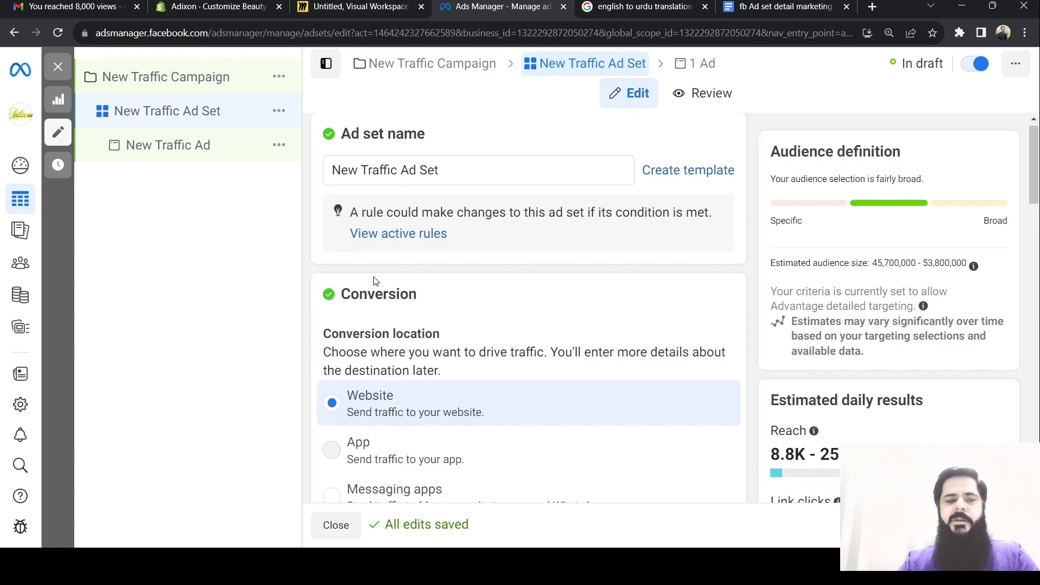
scroll(374, 287, "down", 5)
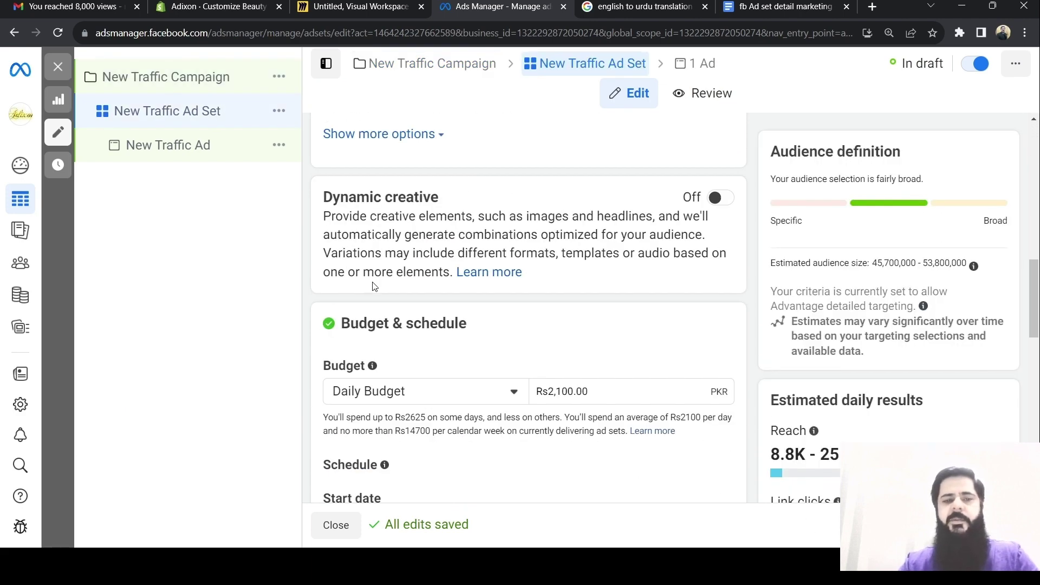
scroll(424, 320, "down", 4)
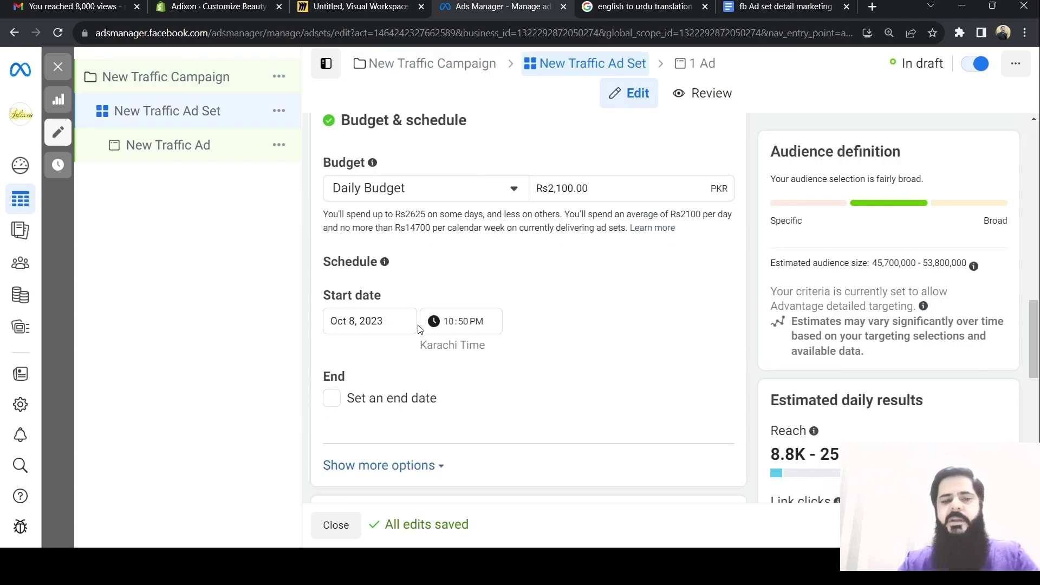
scroll(417, 324, "down", 8)
scroll(414, 314, "up", 3)
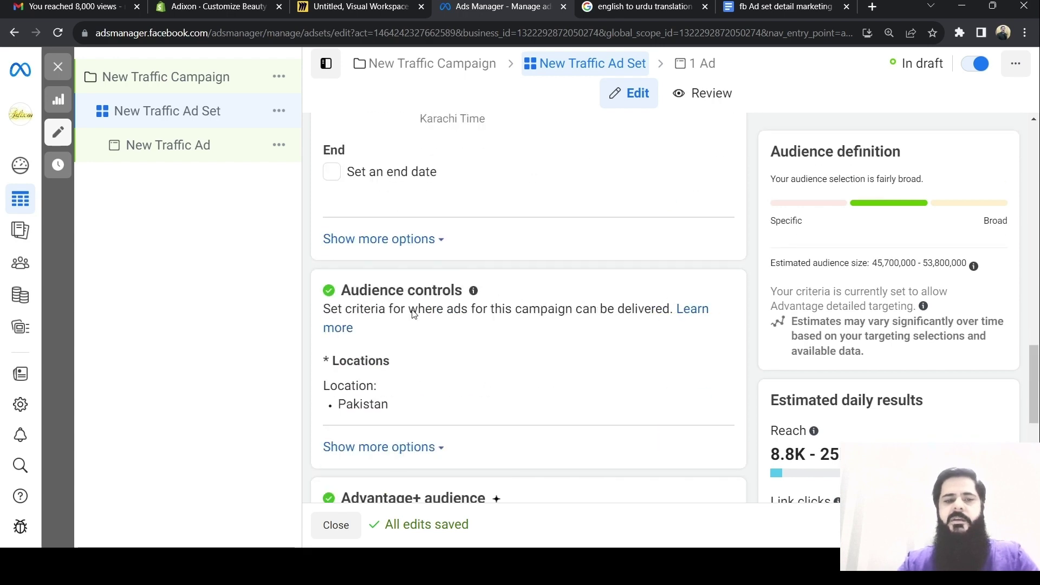
Open the Locations setting in the ad set's audience controls for editing
mouse_move(362, 360)
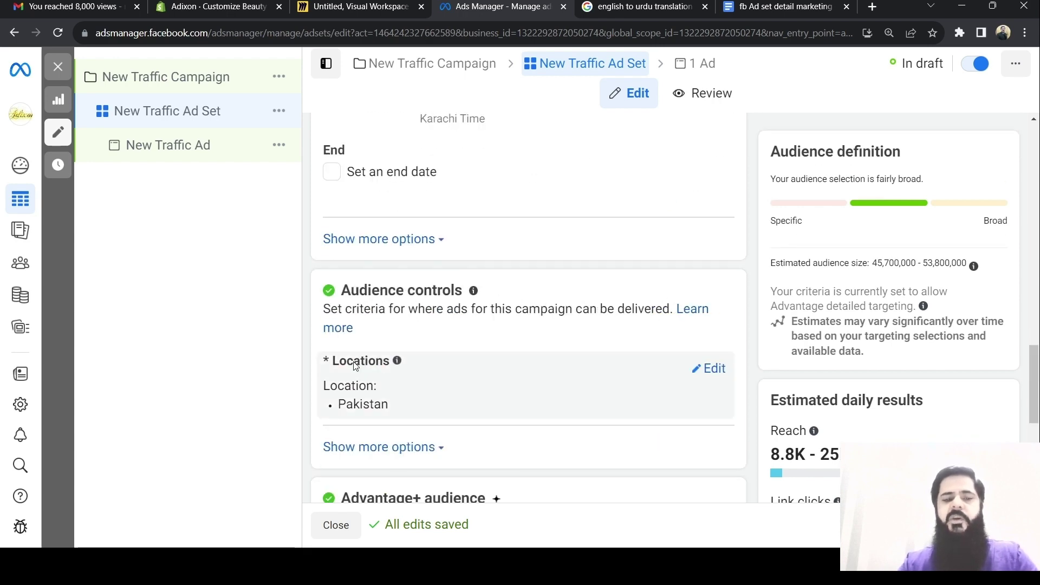
left_click(715, 369)
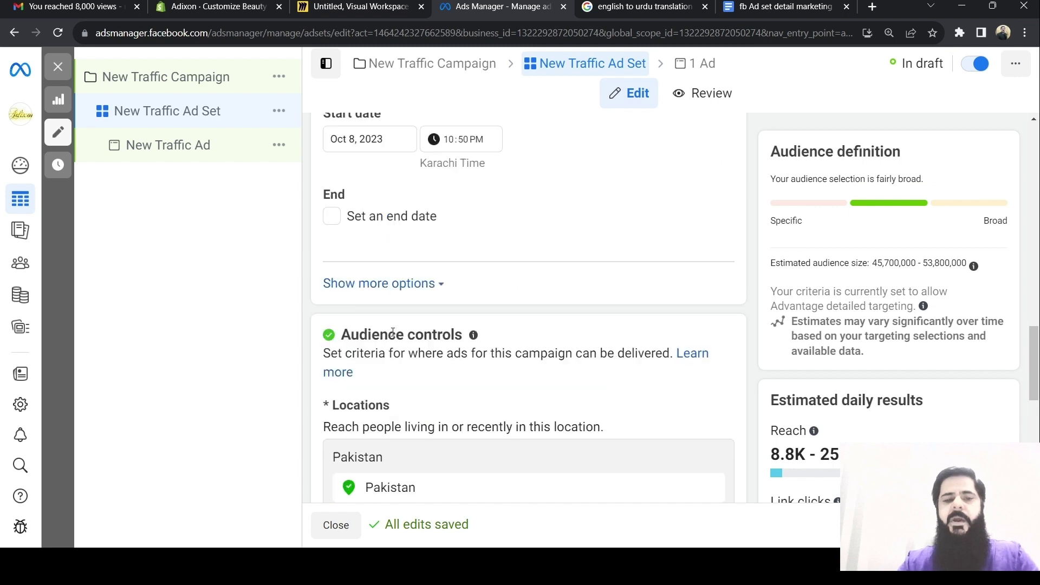
scroll(391, 331, "down", 3)
mouse_move(420, 314)
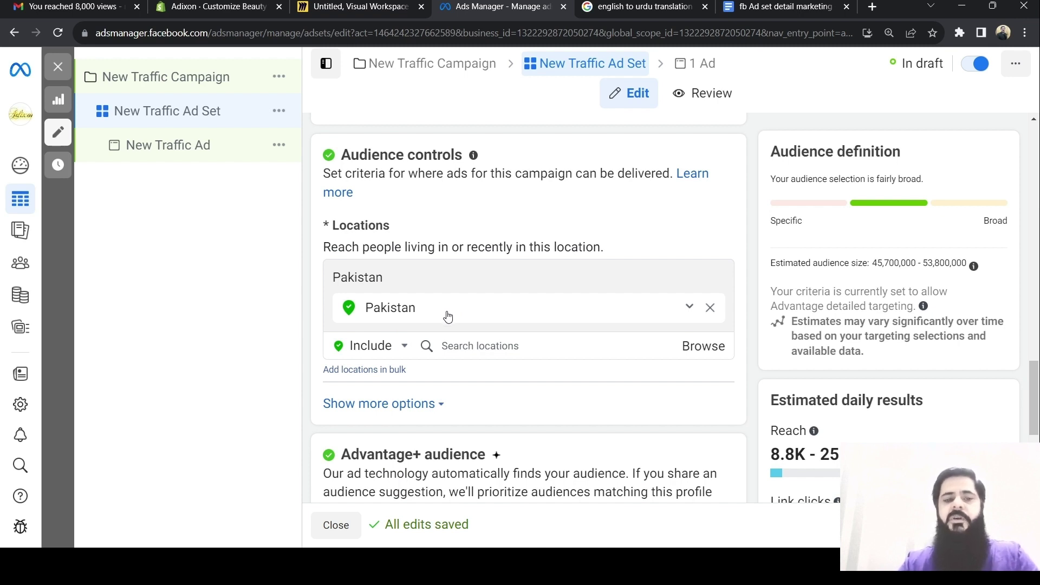
scroll(450, 312, "down", 1)
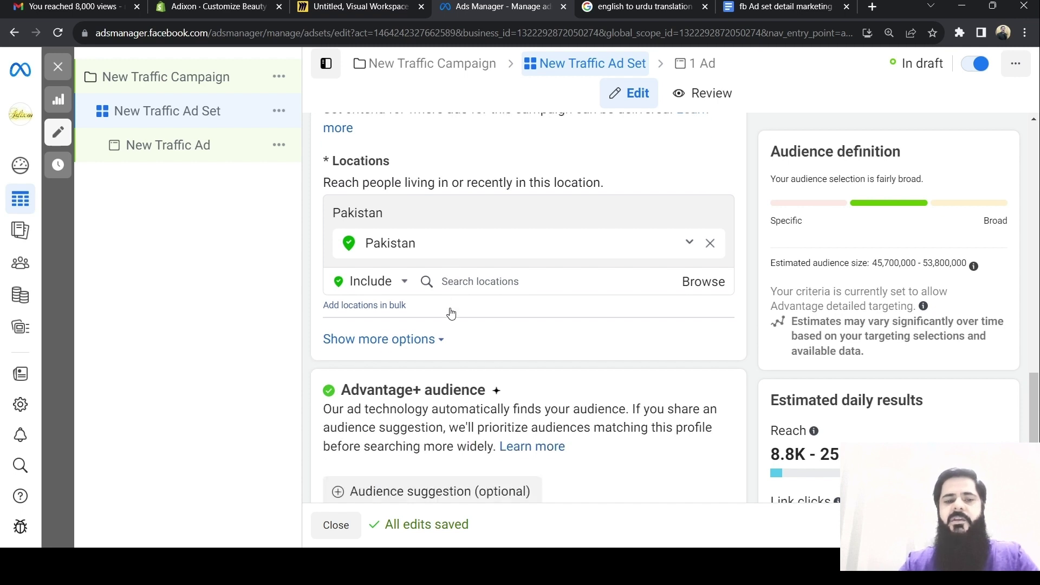
Remove Pakistan from the audience locations and include the state of Punjab, Pakistan instead
left_click(461, 244)
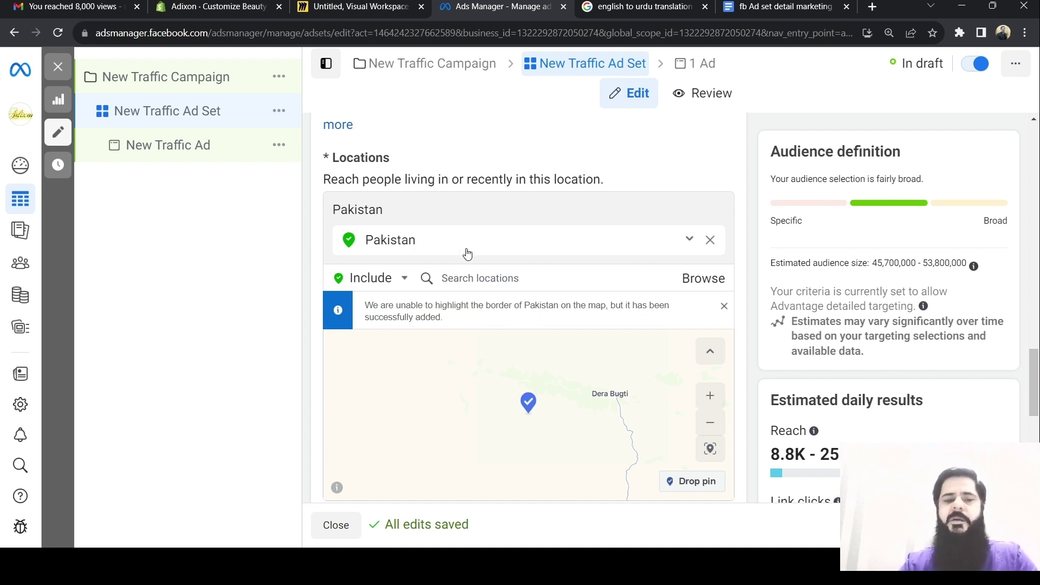
left_click(710, 239)
left_click(515, 274)
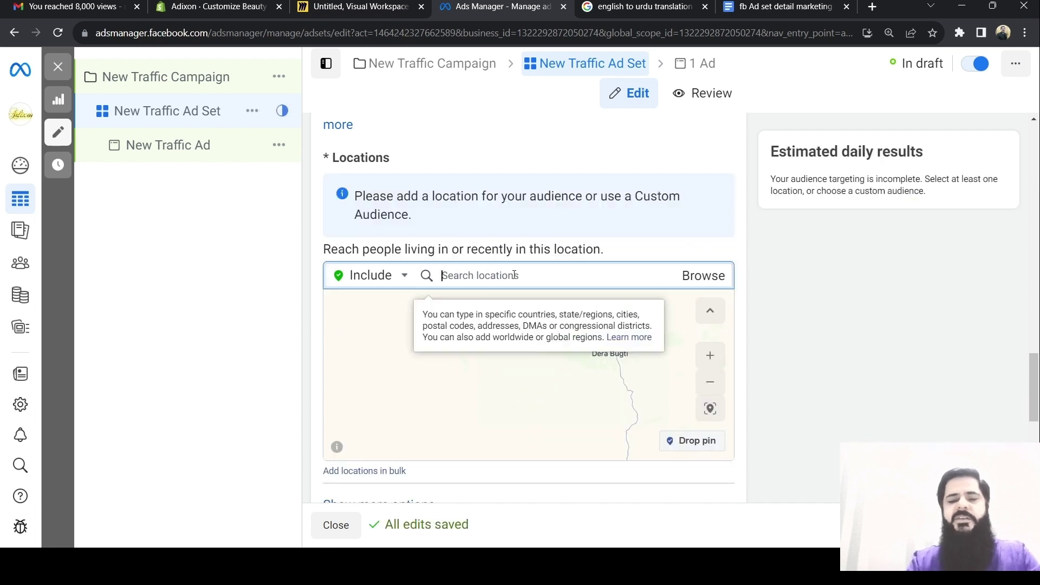
type("pun")
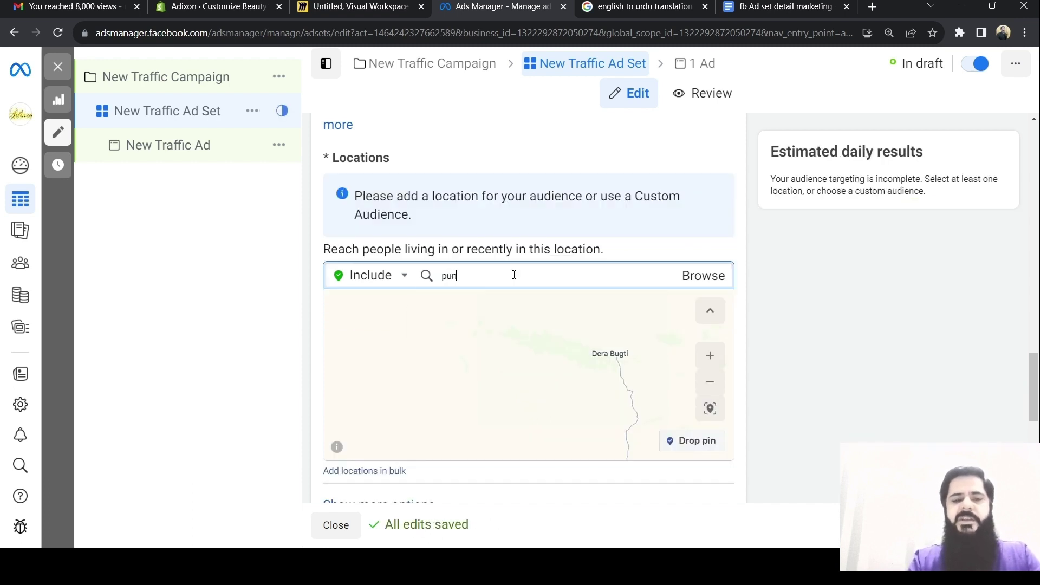
type("jab pakis")
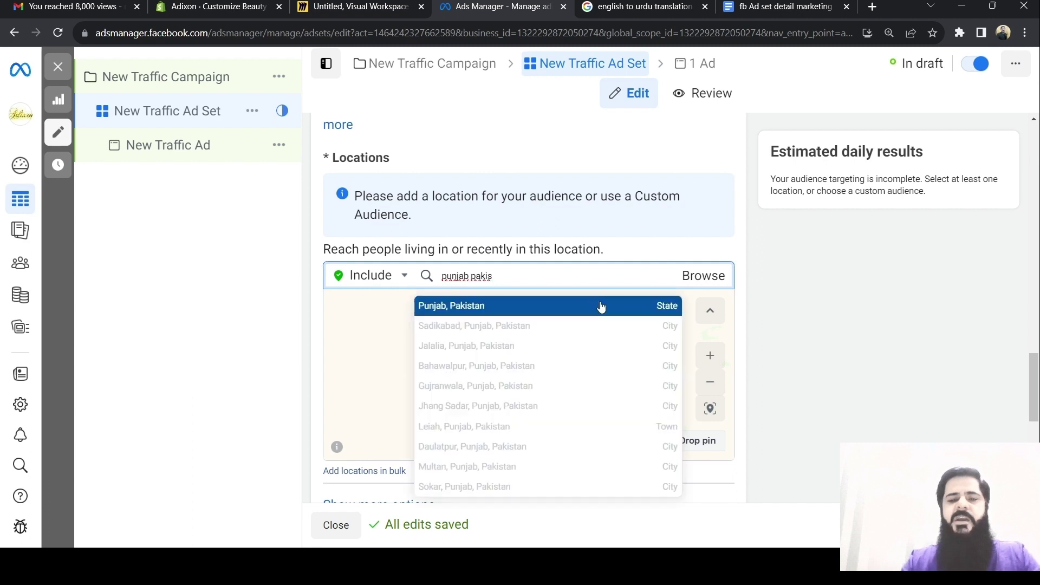
left_click(479, 304)
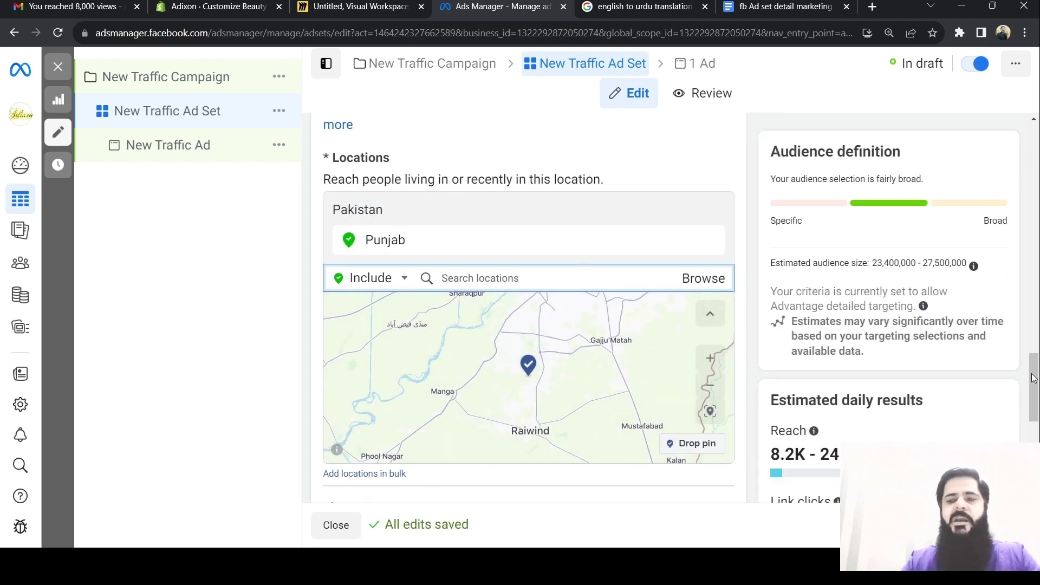
Include the city of Lahore, Punjab, Pakistan as the audience location and check its radius options
left_click_drag(1035, 378, 1036, 394)
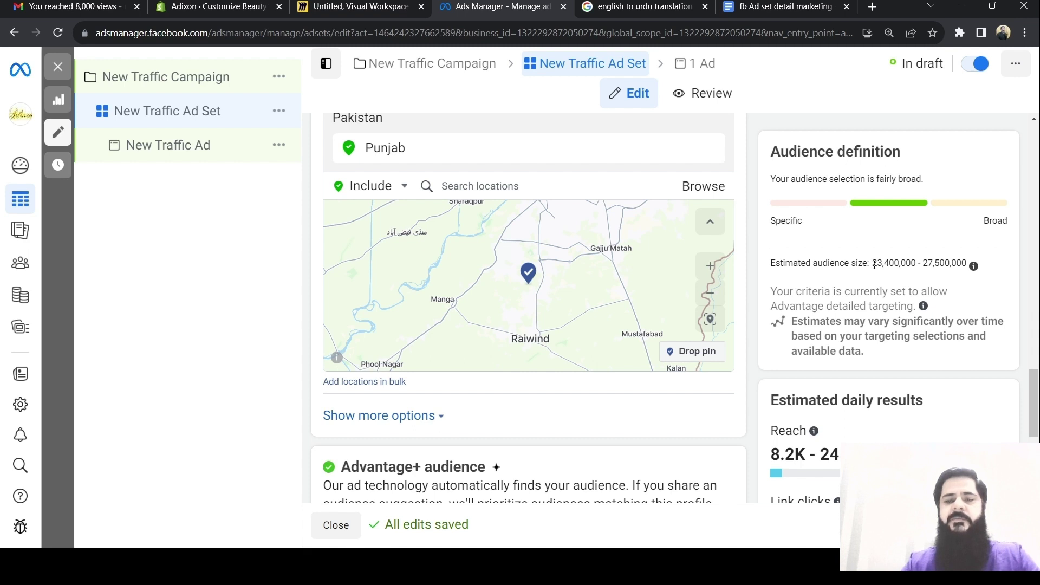
left_click(501, 186)
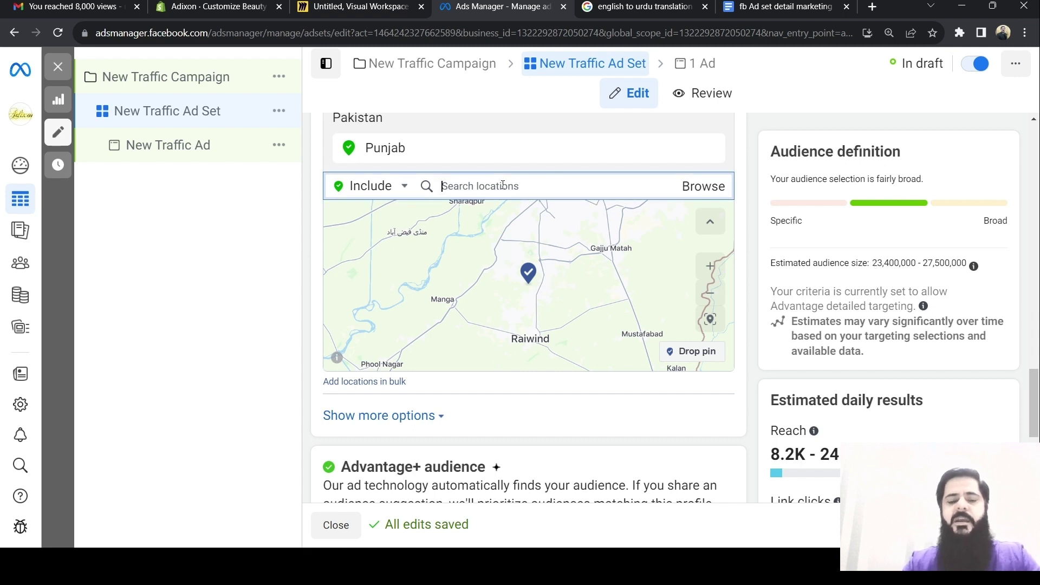
type("lahore")
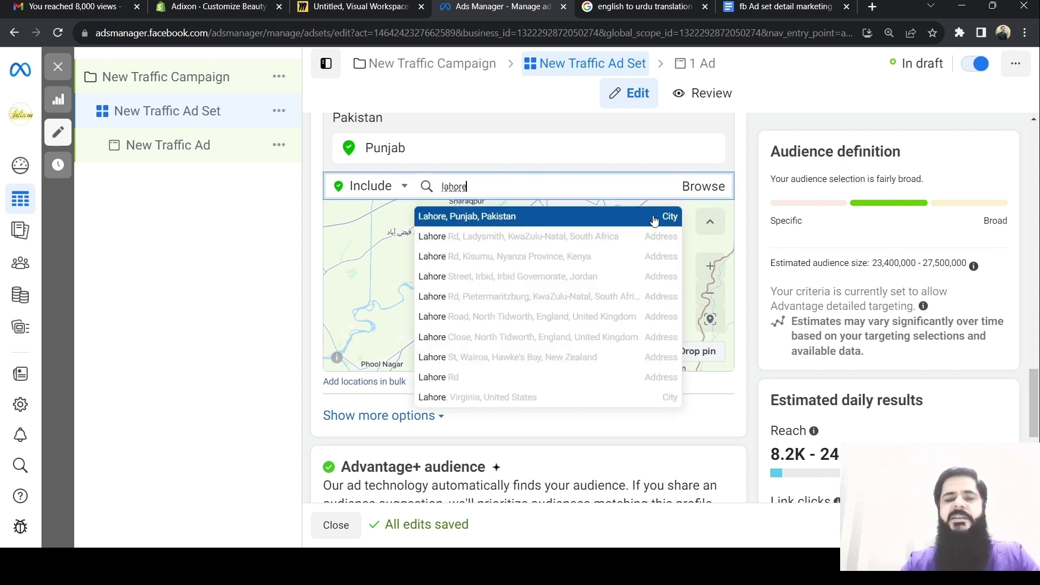
left_click(452, 217)
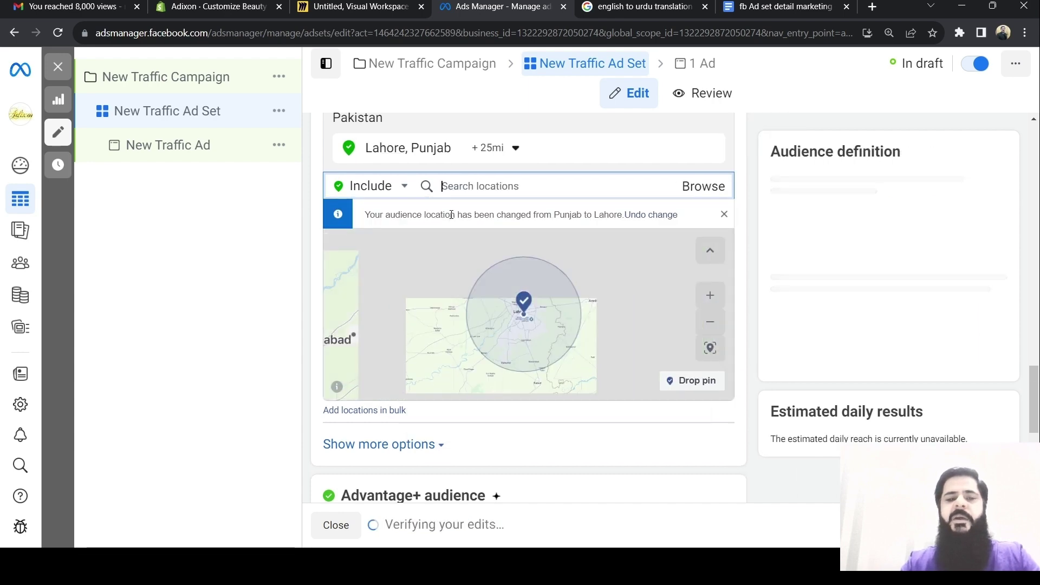
left_click(516, 153)
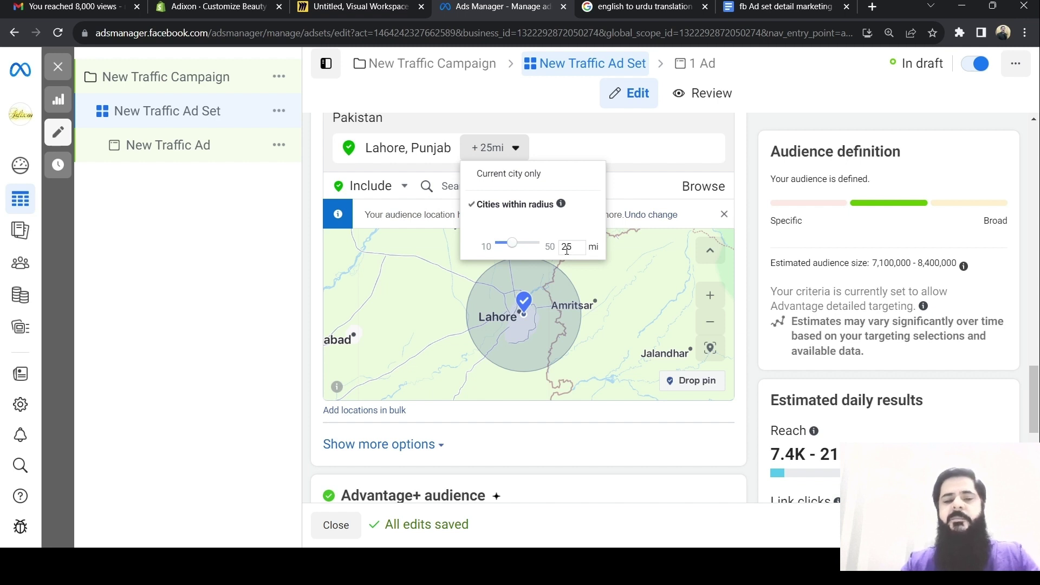
left_click(244, 251)
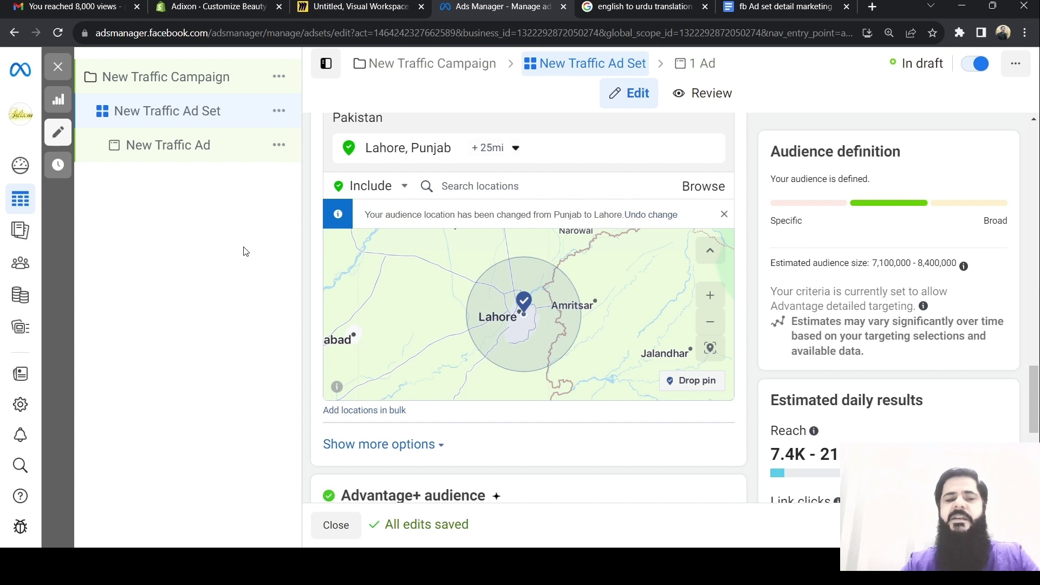
Search for johar town and include the place Johar Town Lahore as the audience location
left_click(462, 184)
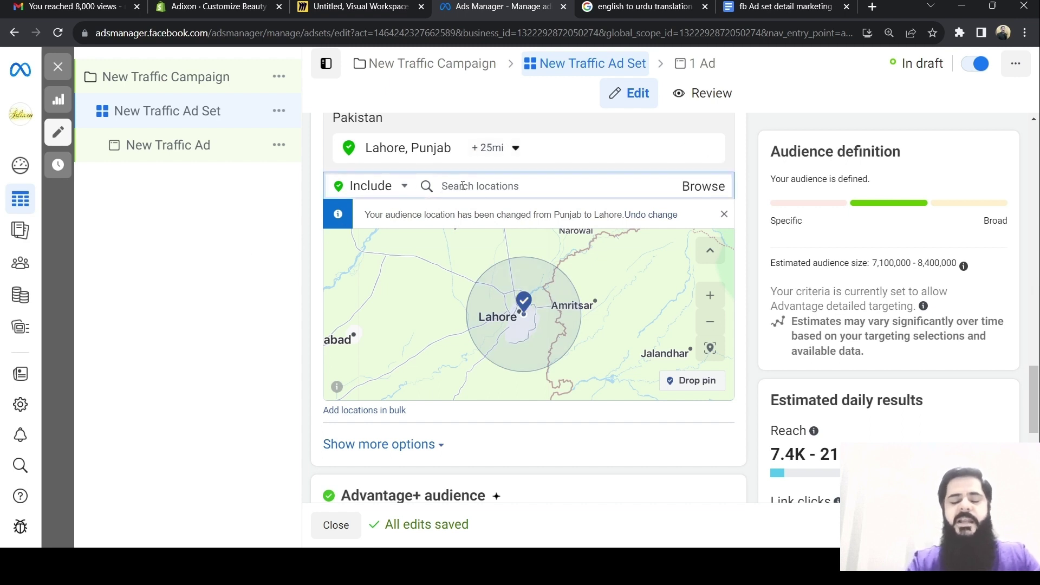
type("johar town")
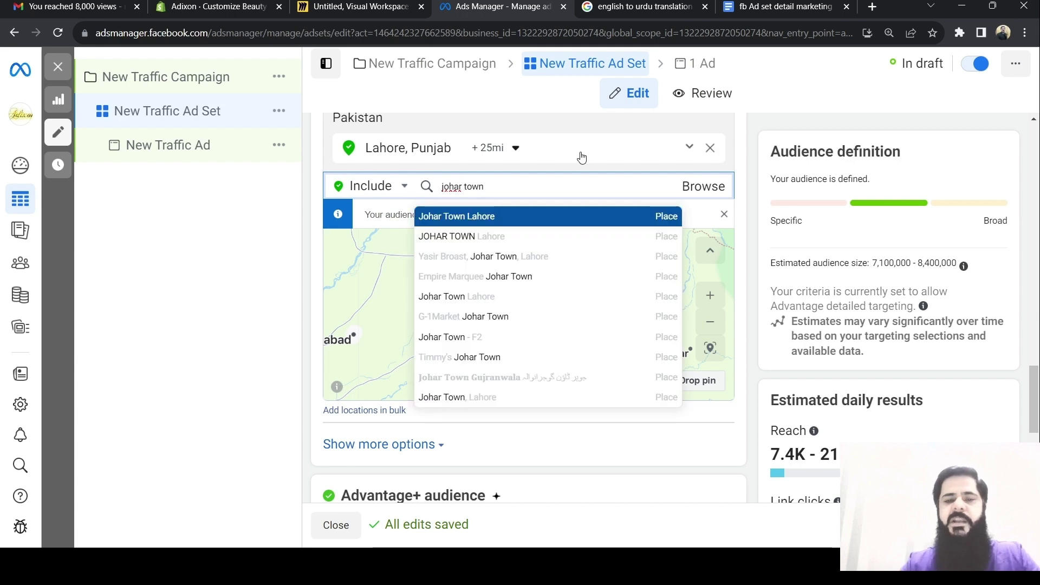
left_click(475, 217)
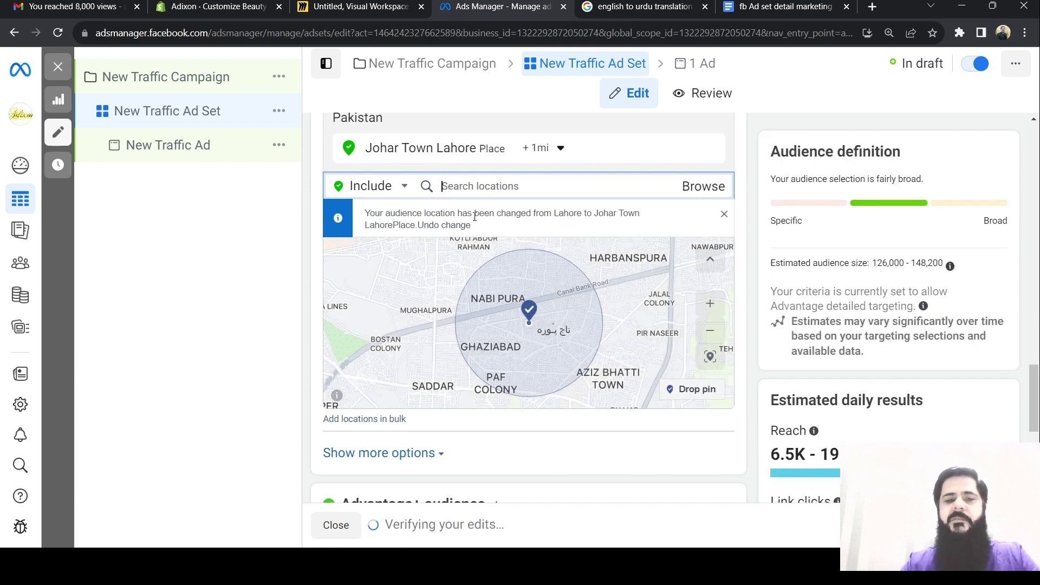
scroll(1034, 399, "up", 1)
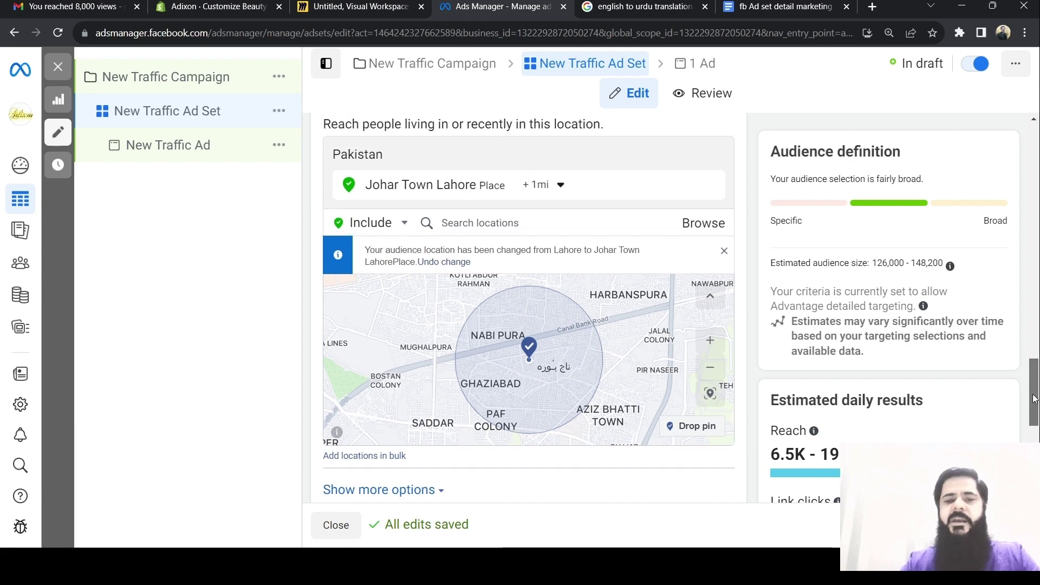
scroll(1034, 399, "up", 2)
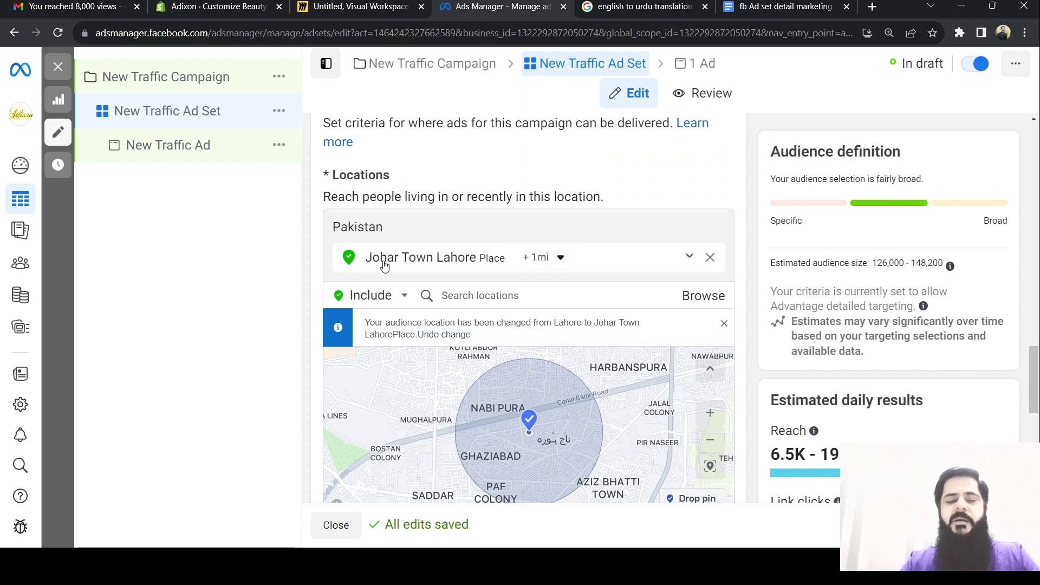
Adjust the targeting radius around Johar Town Lahore
left_click(560, 256)
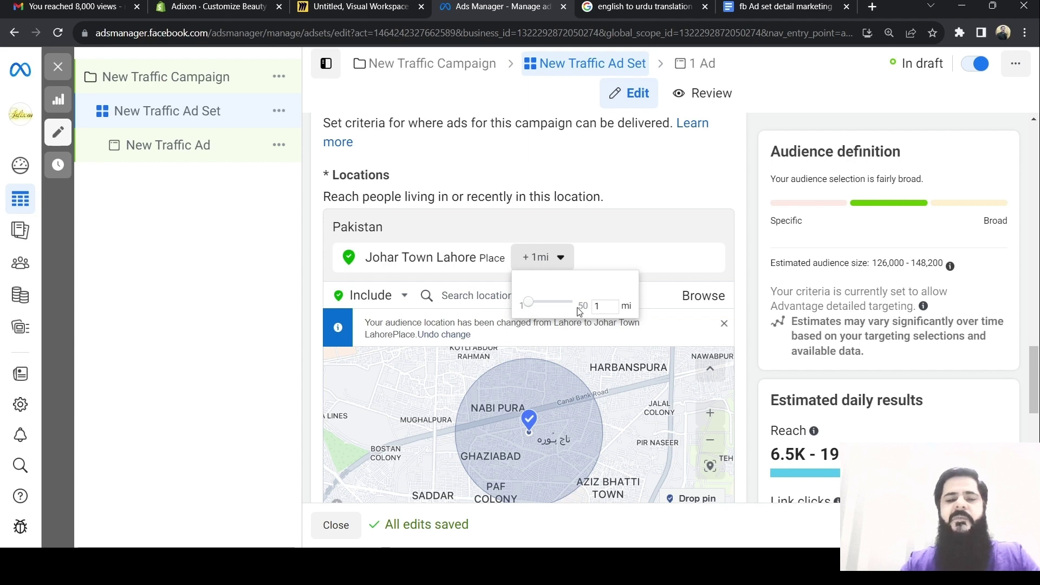
scroll(578, 310, "down", 2)
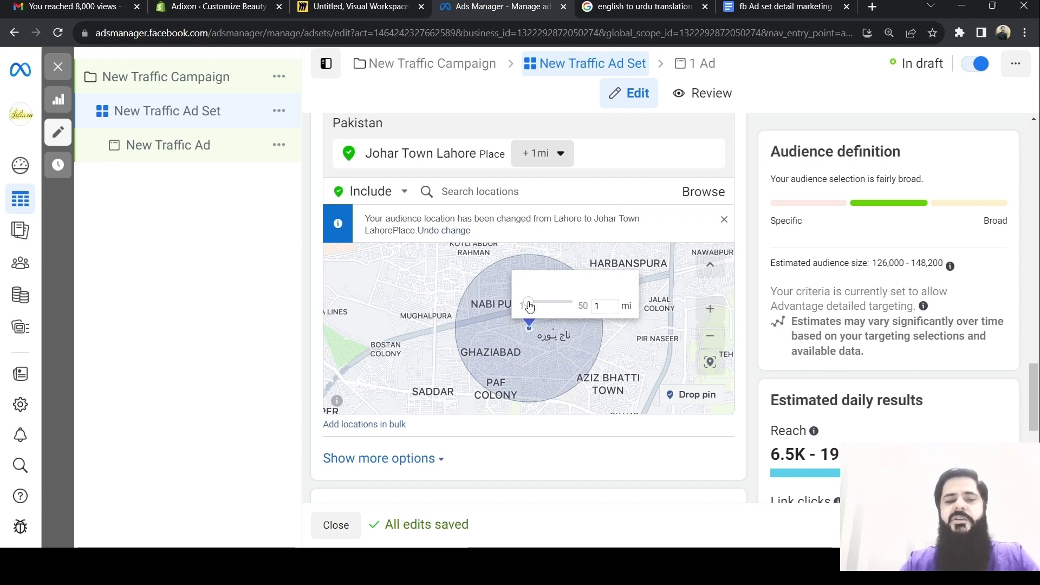
left_click_drag(530, 306, 534, 306)
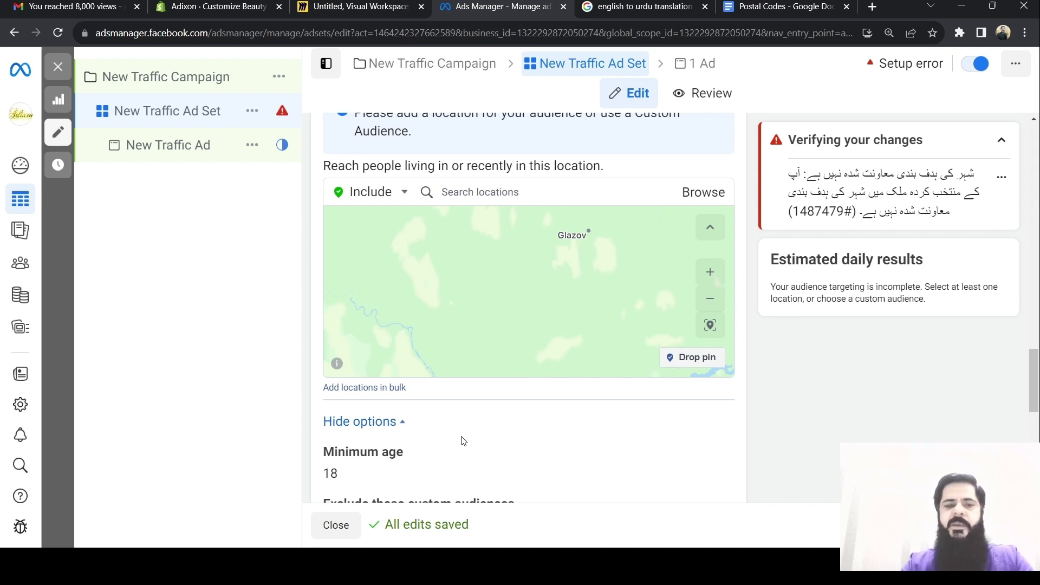
Start a bulk location entry with the type Countries and list pakistan, canada and australia on separate lines
left_click(358, 389)
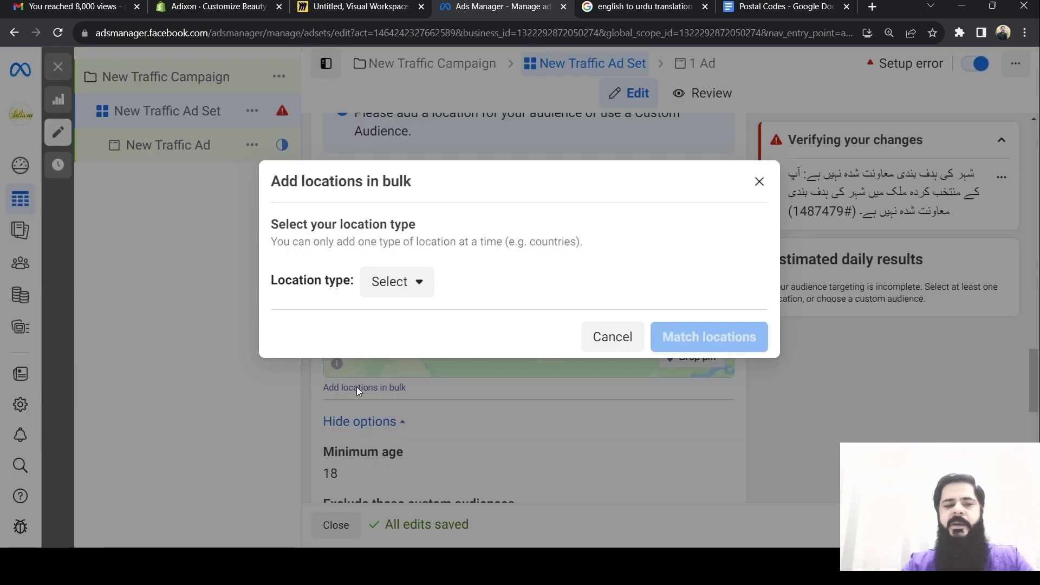
left_click(418, 286)
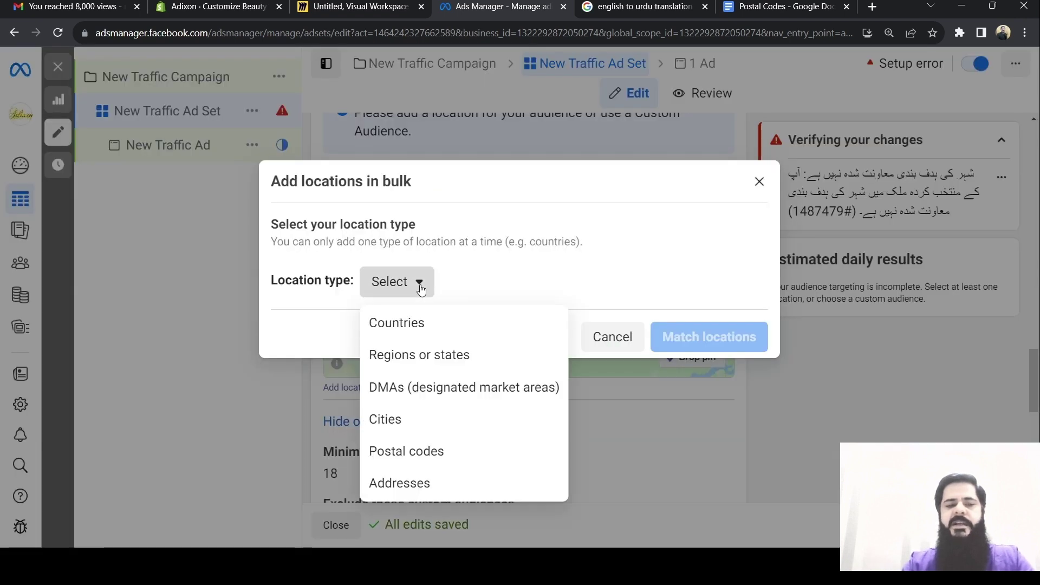
left_click(401, 322)
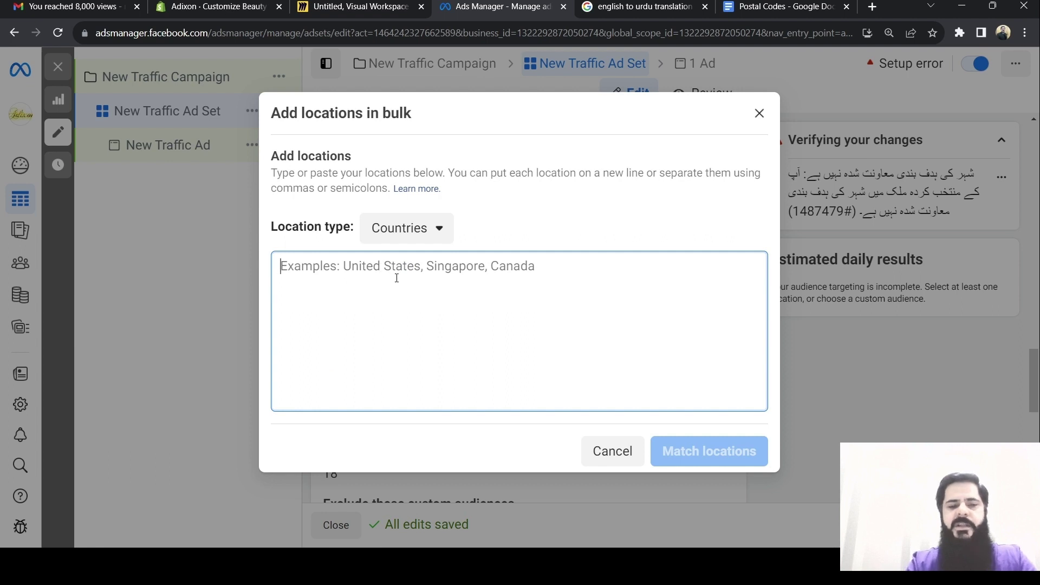
type("pakistan")
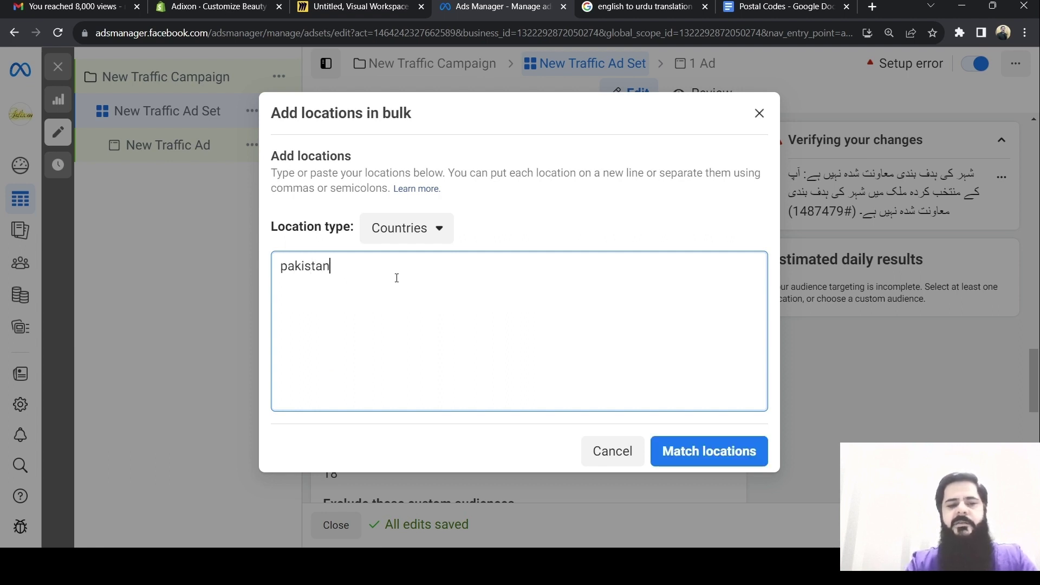
key("Return")
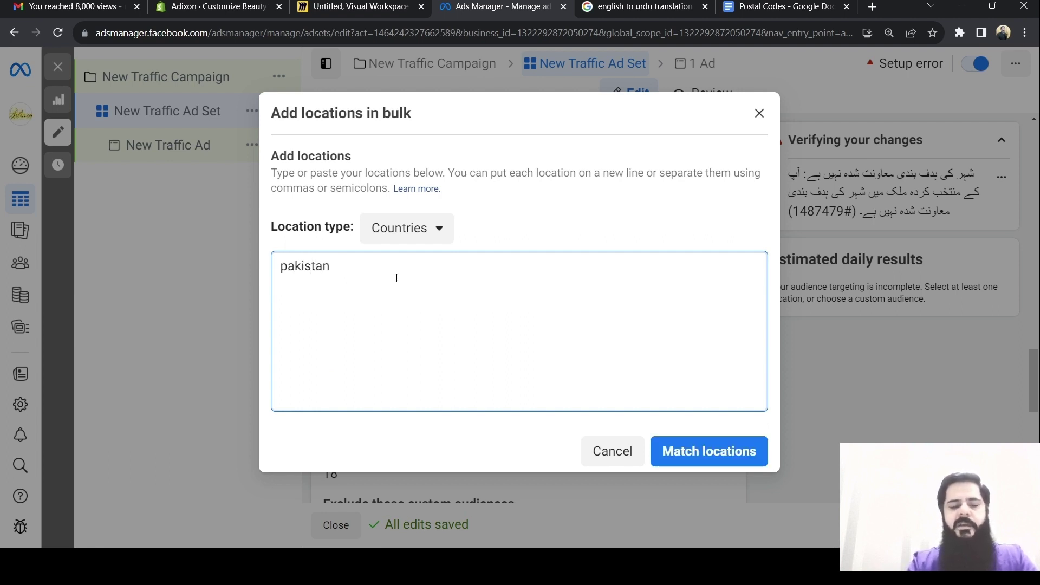
type("canada")
key("Return")
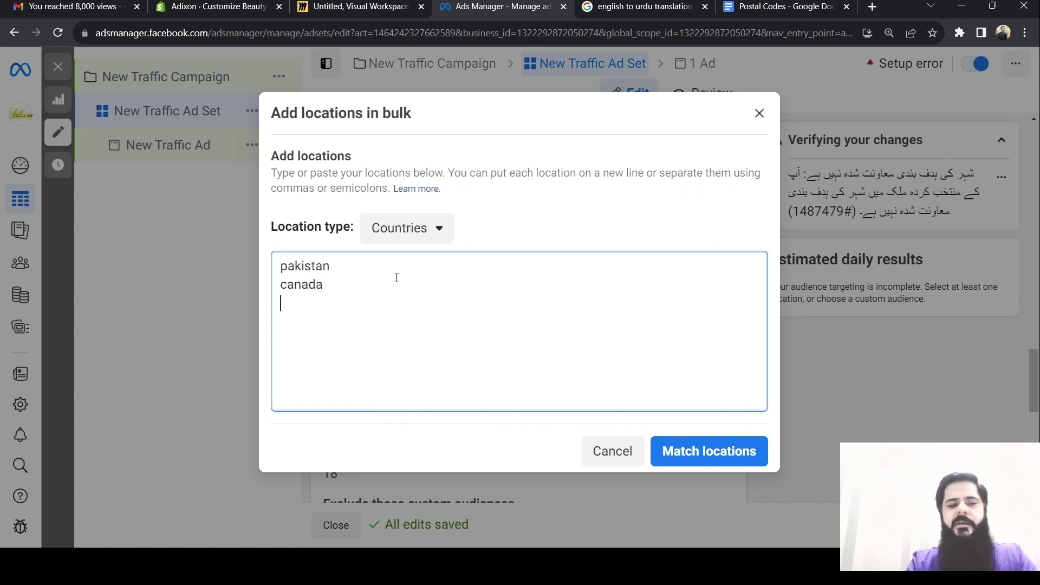
type("austral")
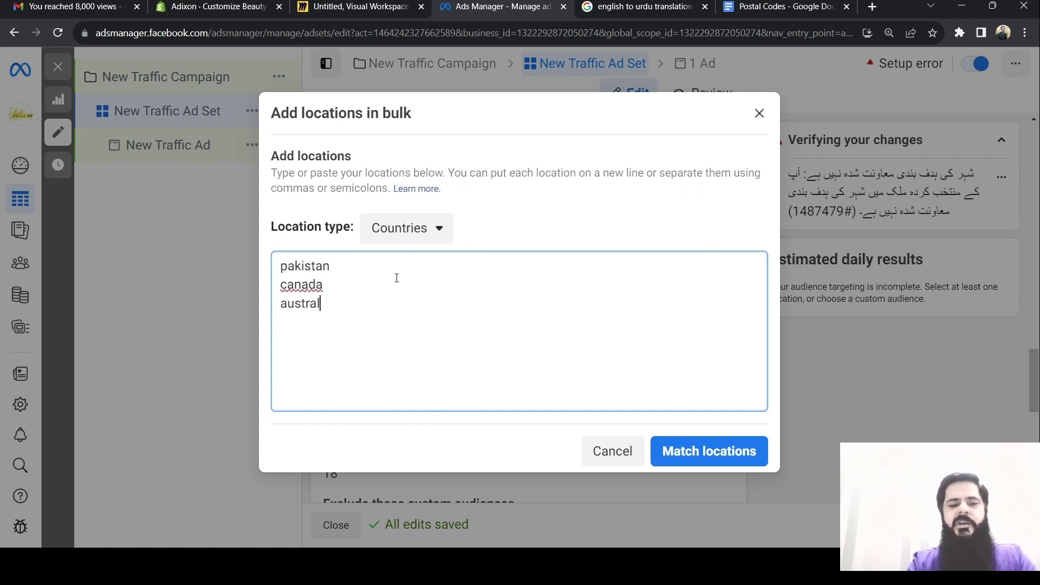
type("ia")
key("Return")
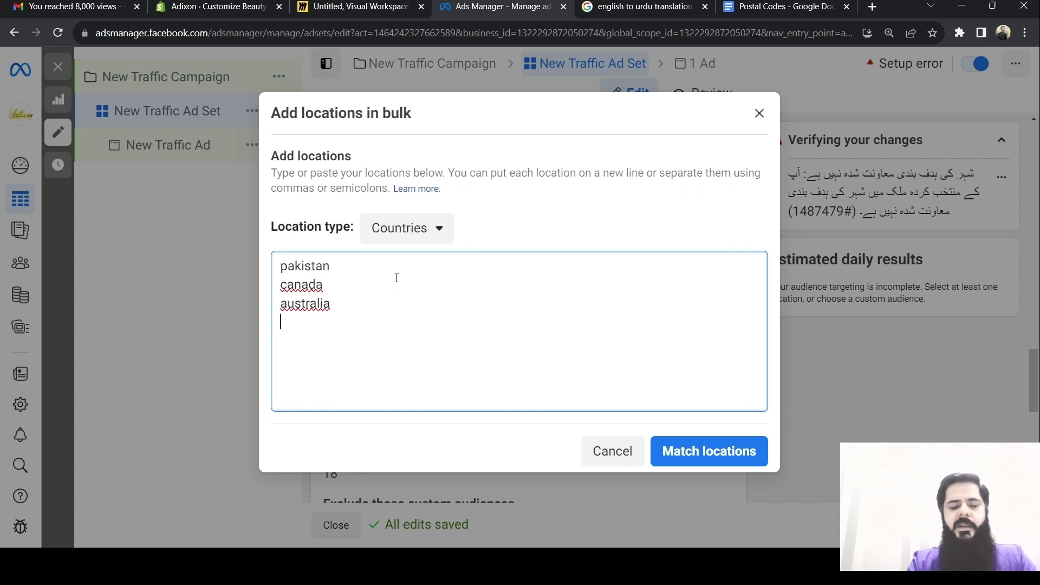
type("united")
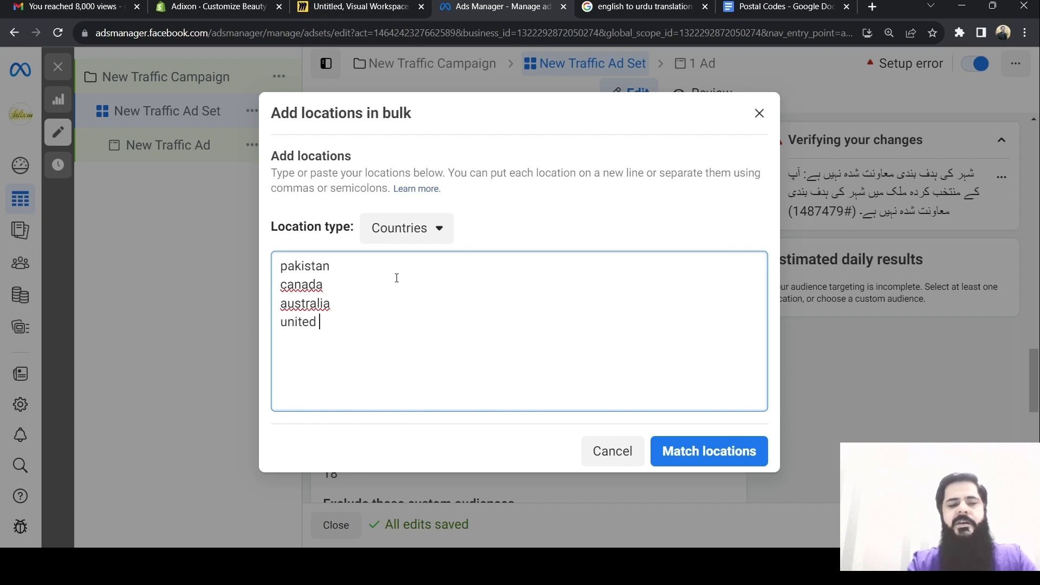
key("BackSpace")
key("BackSpace")
key("BackSpace")
key("BackSpace")
key("BackSpace")
key("BackSpace")
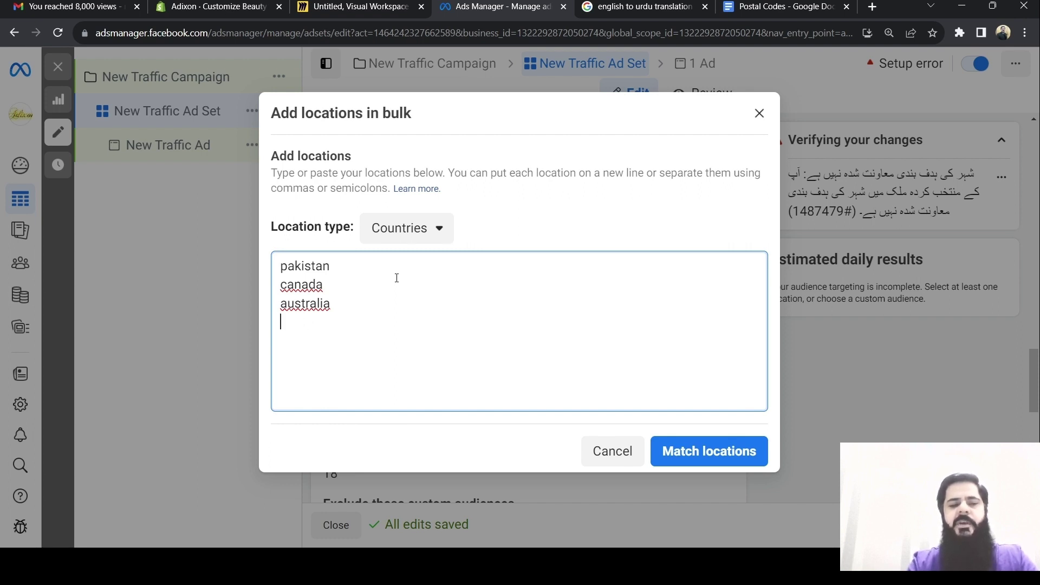
Append saudi arabia to the bulk country list, match the entries and add the four countries to the audience locations
type("saudi arabia")
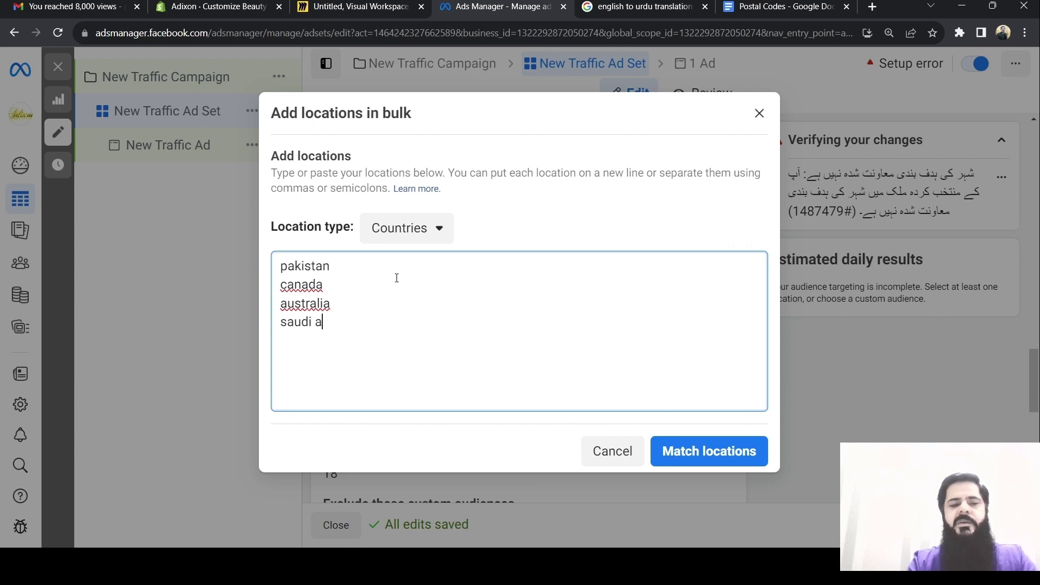
left_click(690, 456)
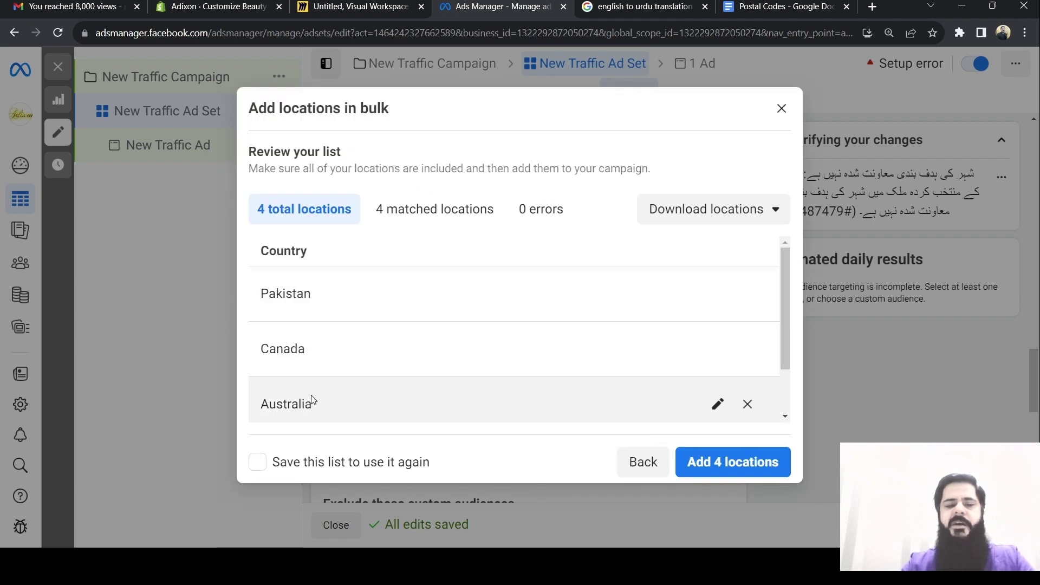
scroll(311, 401, "down", 1)
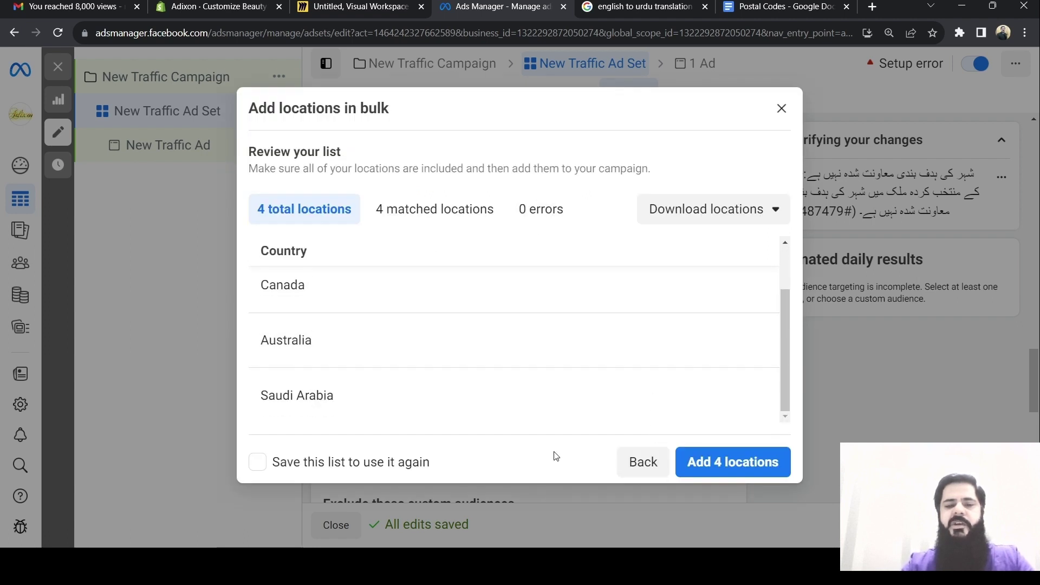
left_click(704, 466)
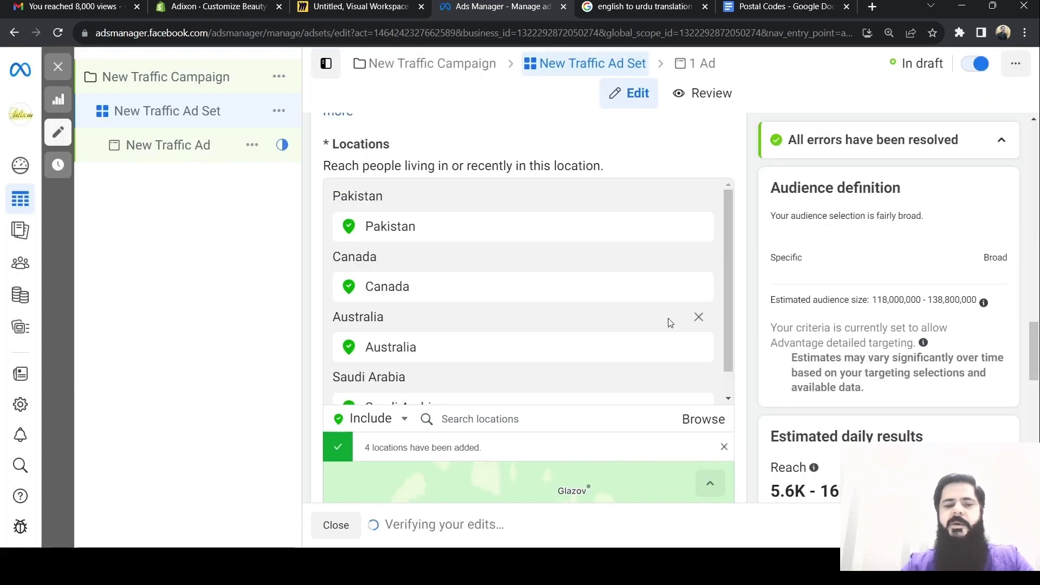
scroll(671, 323, "down", 1)
scroll(448, 316, "down", 4)
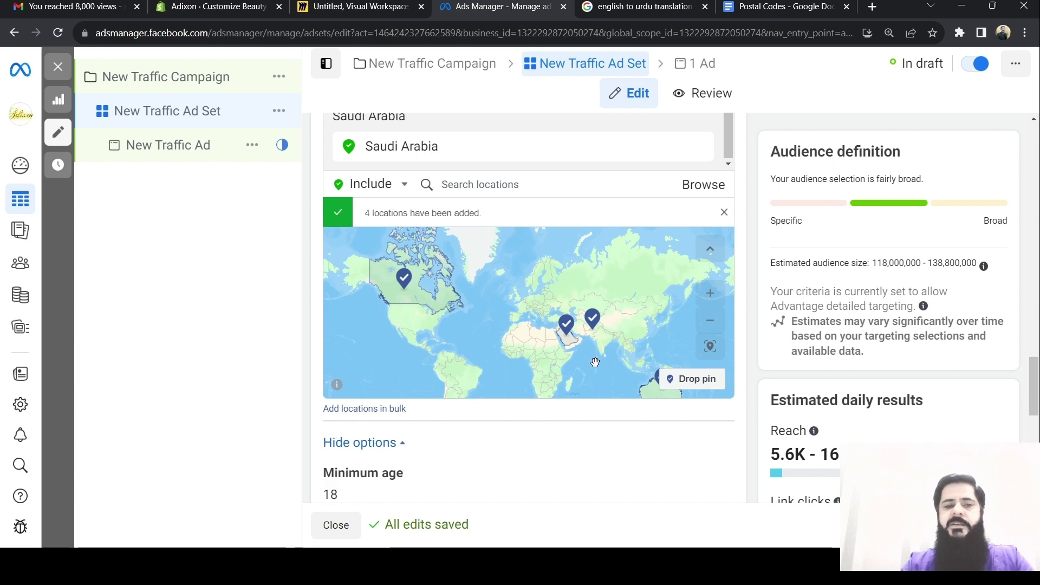
Set the audience age range to a minimum of 18 and a maximum of 50
left_click_drag(1036, 377, 1036, 405)
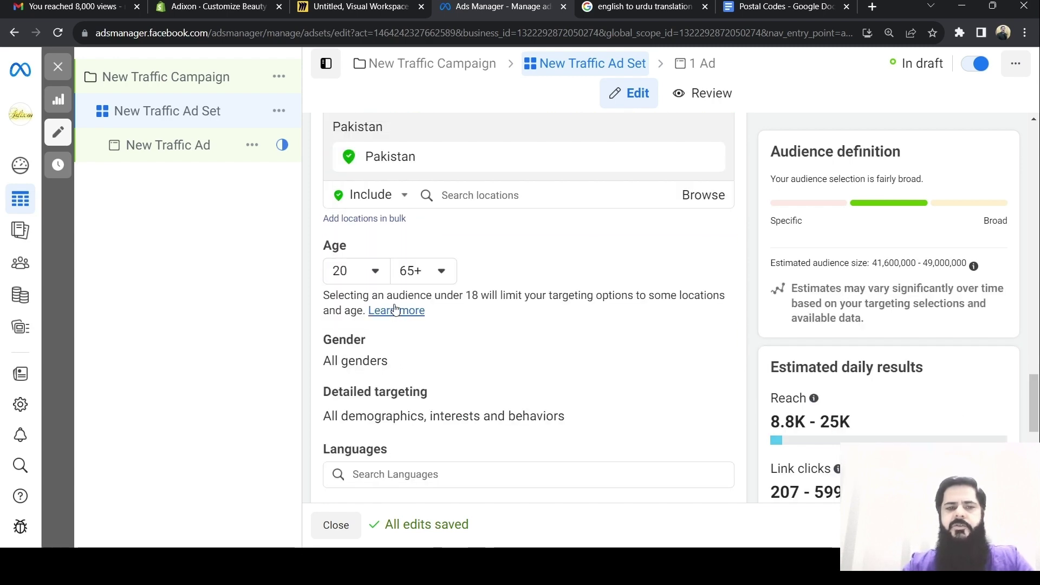
left_click(375, 271)
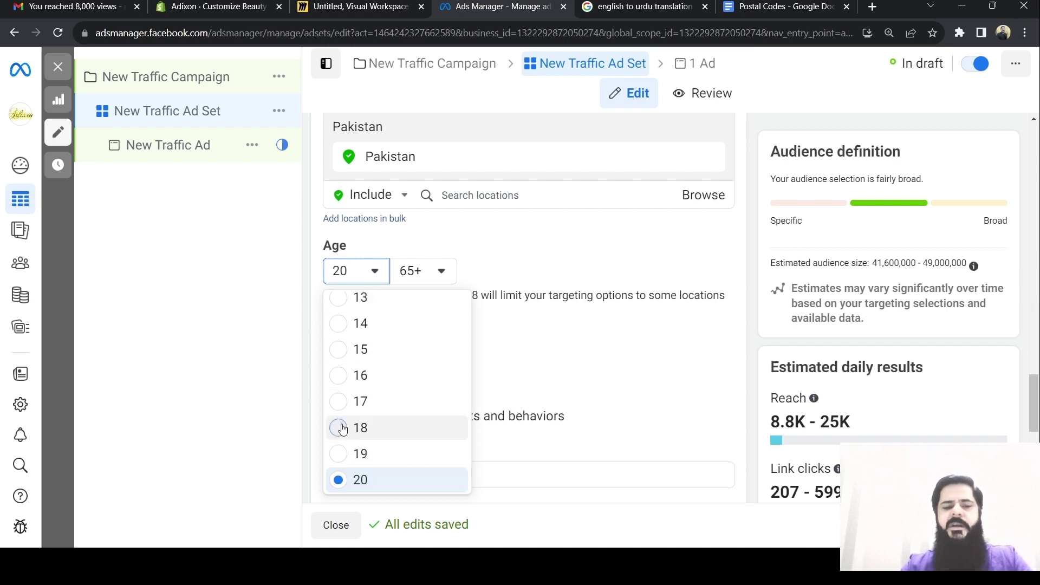
left_click(342, 428)
left_click(441, 271)
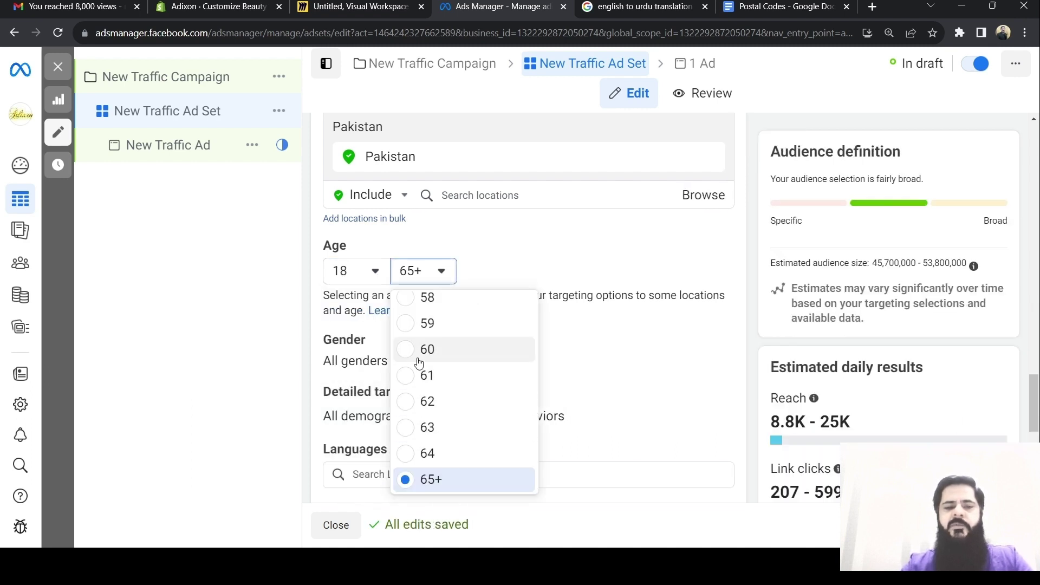
scroll(405, 343, "up", 4)
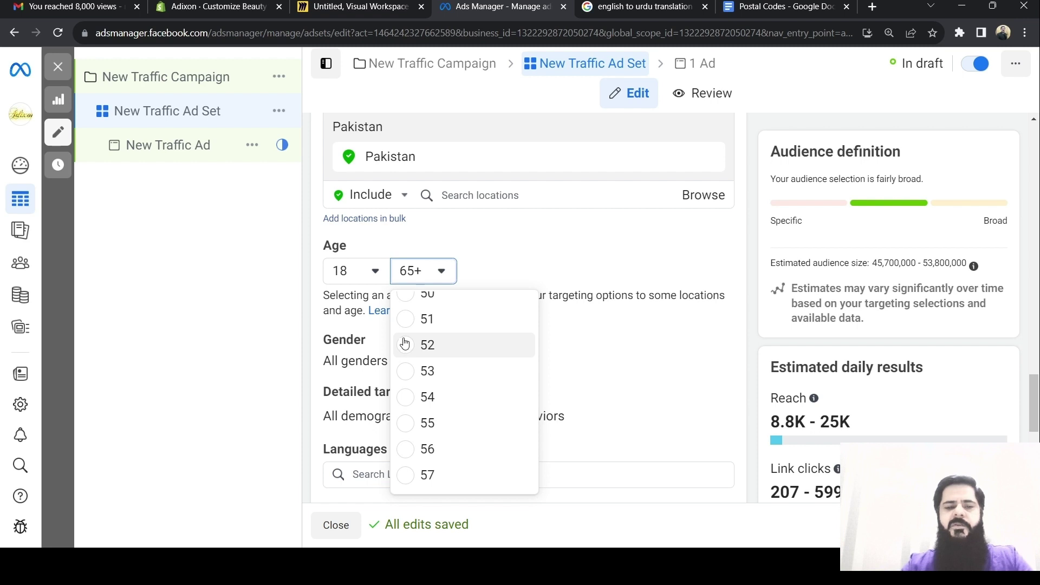
scroll(404, 344, "up", 1)
left_click(405, 360)
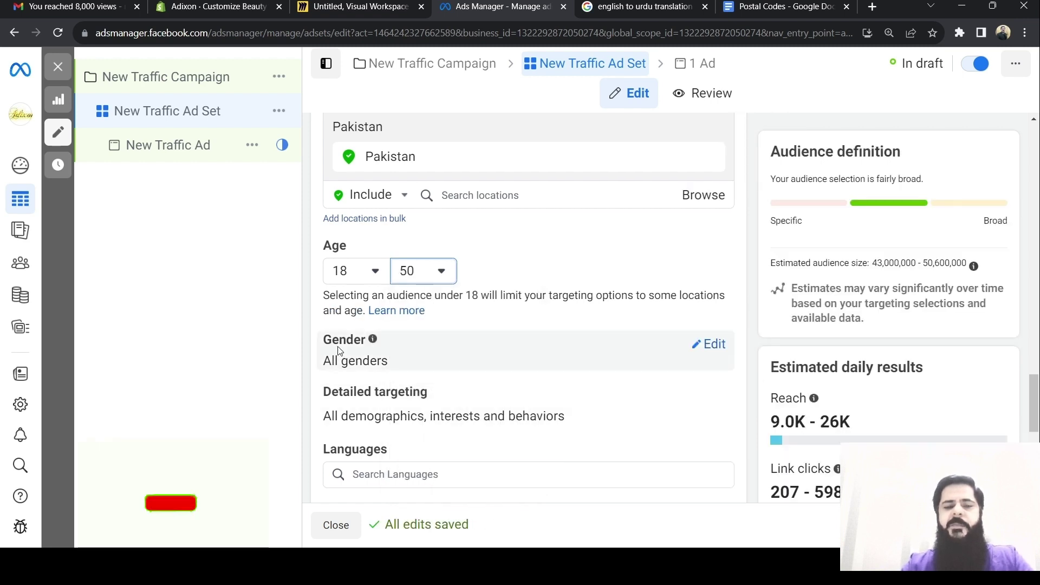
Open the audience's gender setting for editing and choose All
left_click(713, 346)
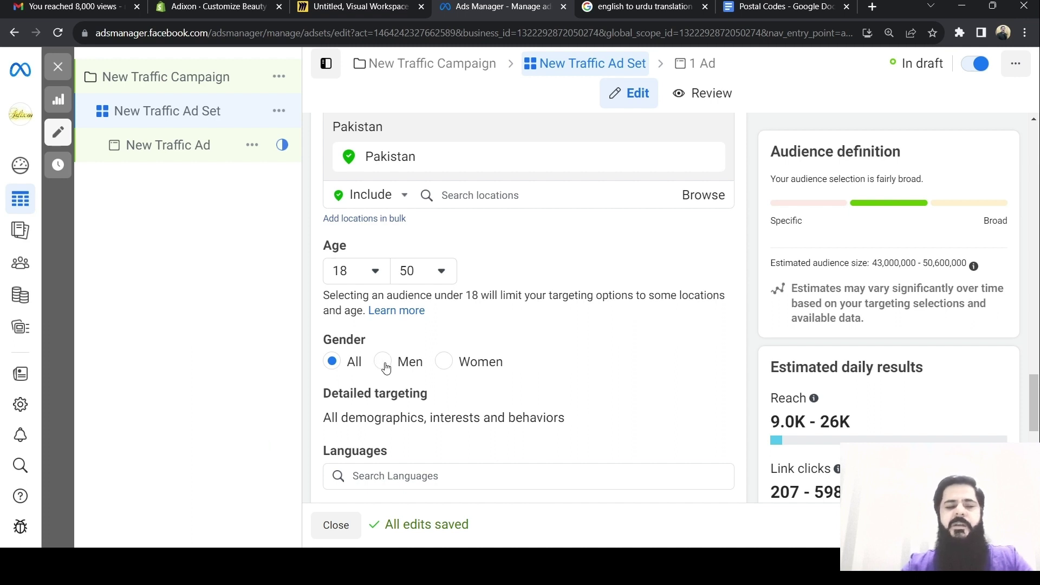
left_click(443, 362)
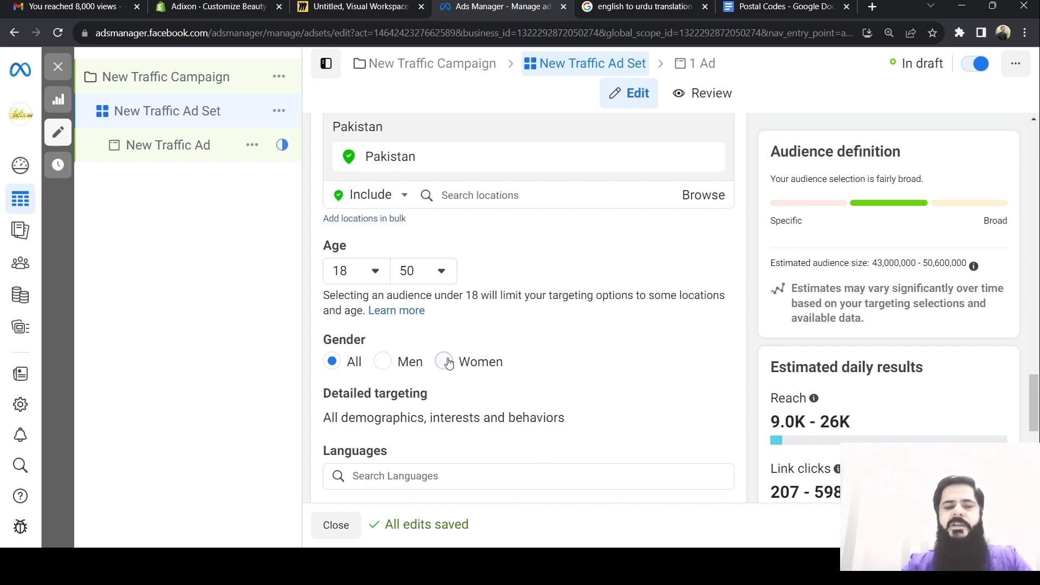
left_click(331, 362)
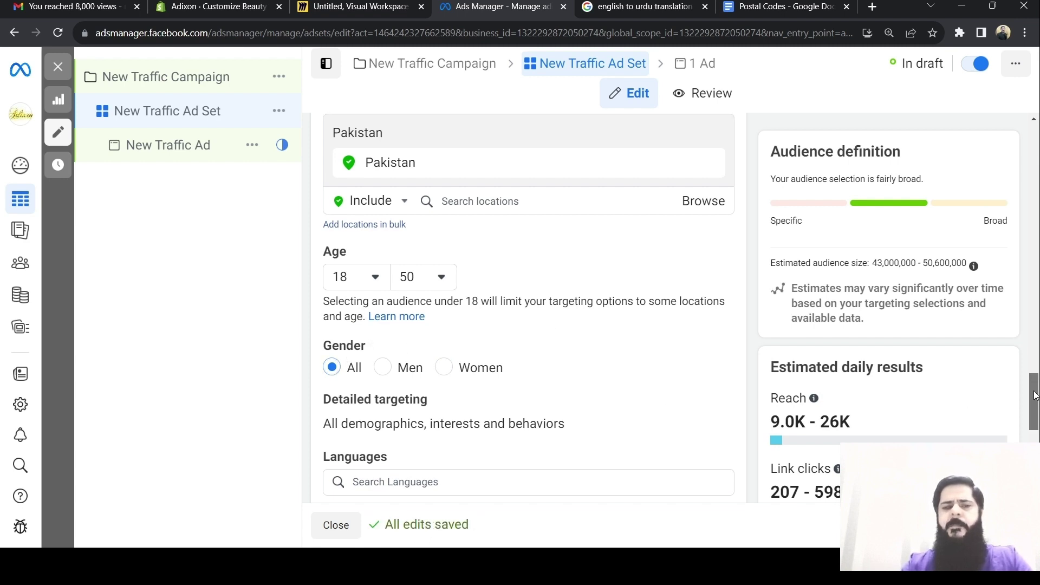
scroll(469, 413, "up", 5)
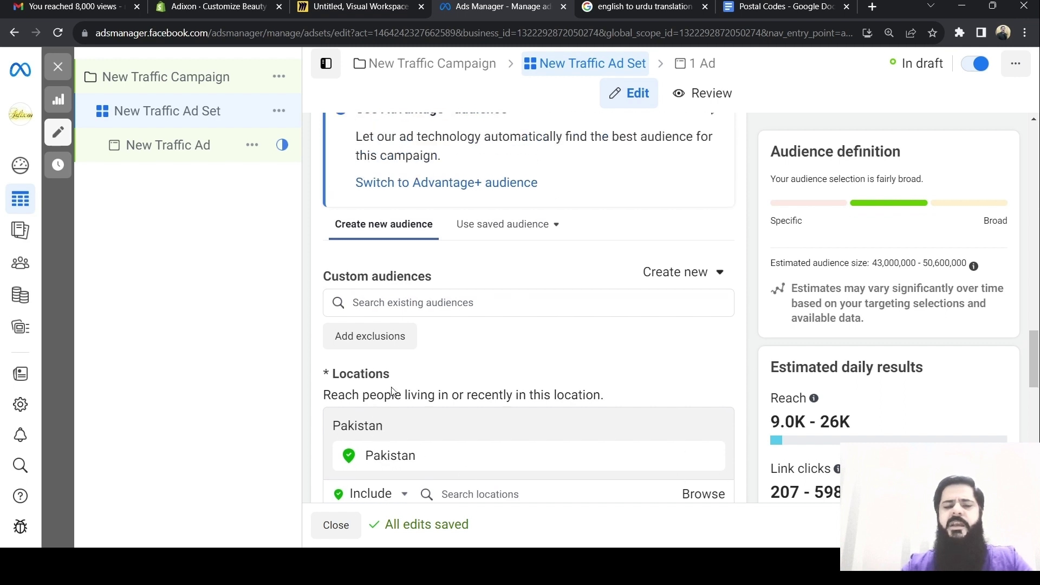
scroll(390, 390, "down", 3)
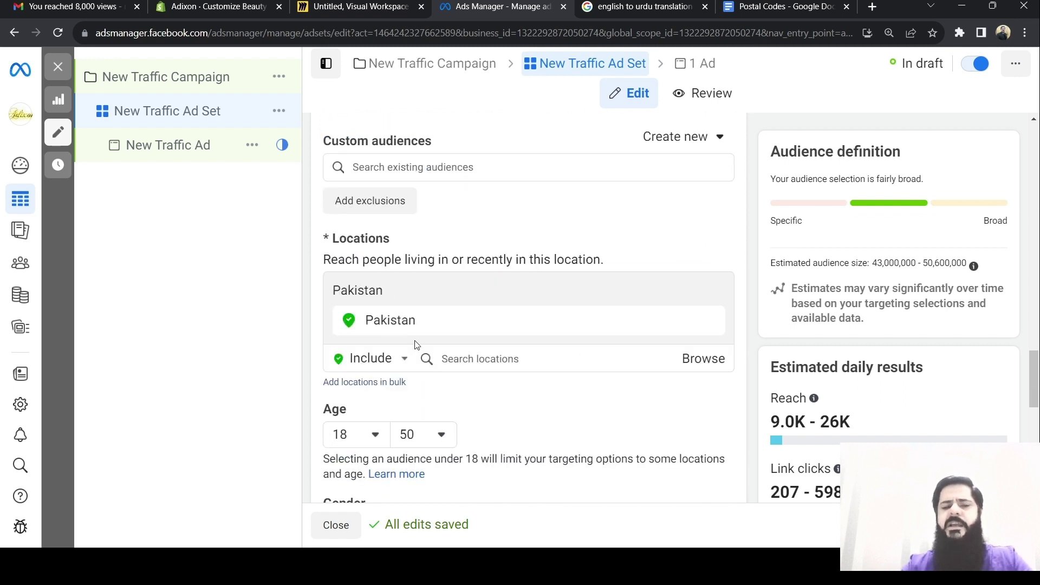